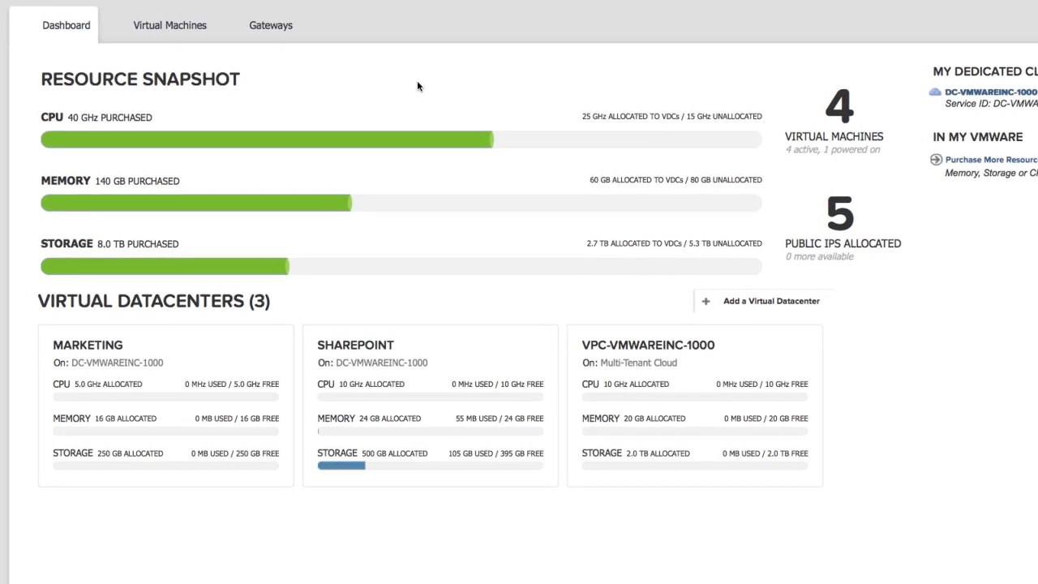
# From the Sharepoint virtual datacenter, switch to vCloud Director to start a new vApp and name it Scratch VM
pyautogui.click(466, 357)
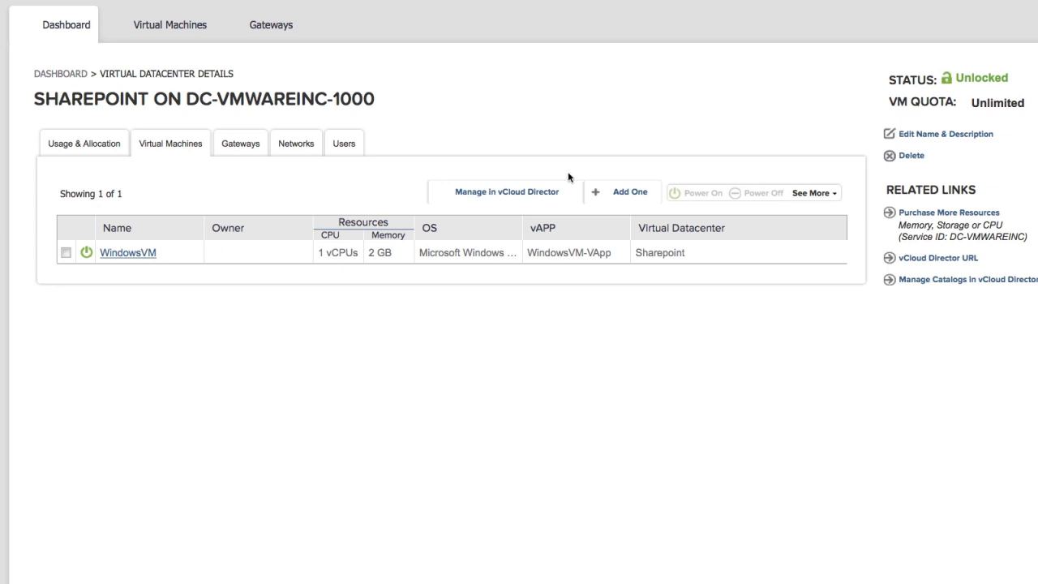
pyautogui.click(620, 195)
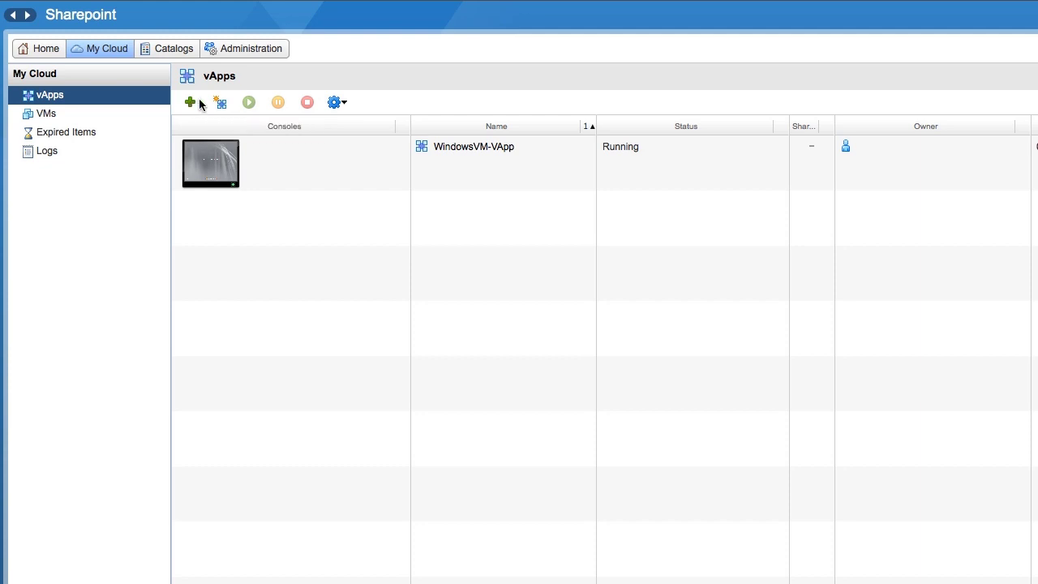
pyautogui.click(221, 103)
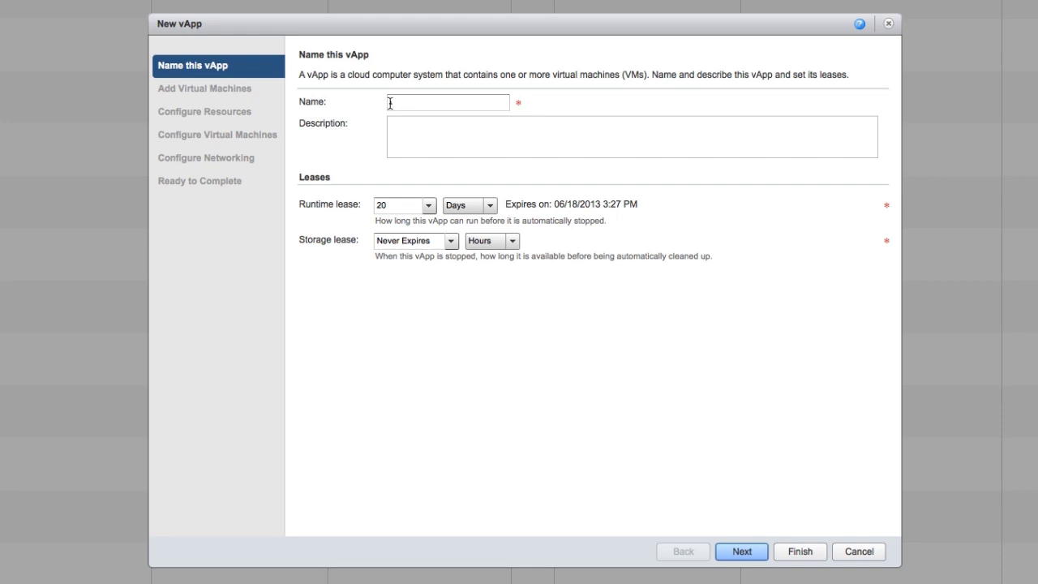
pyautogui.click(389, 103)
pyautogui.write('Scratch VM')
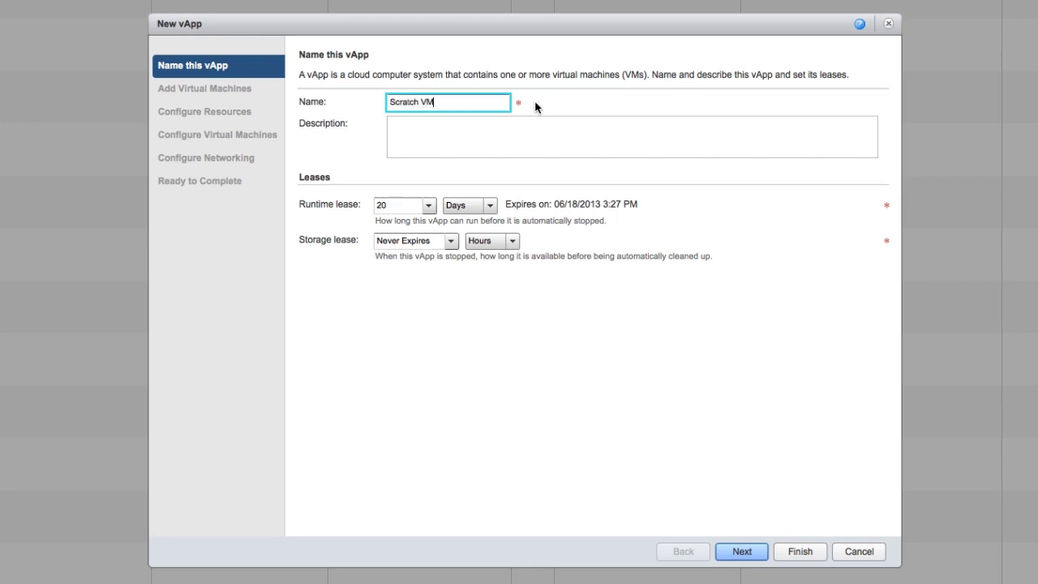
pyautogui.press('Tab')
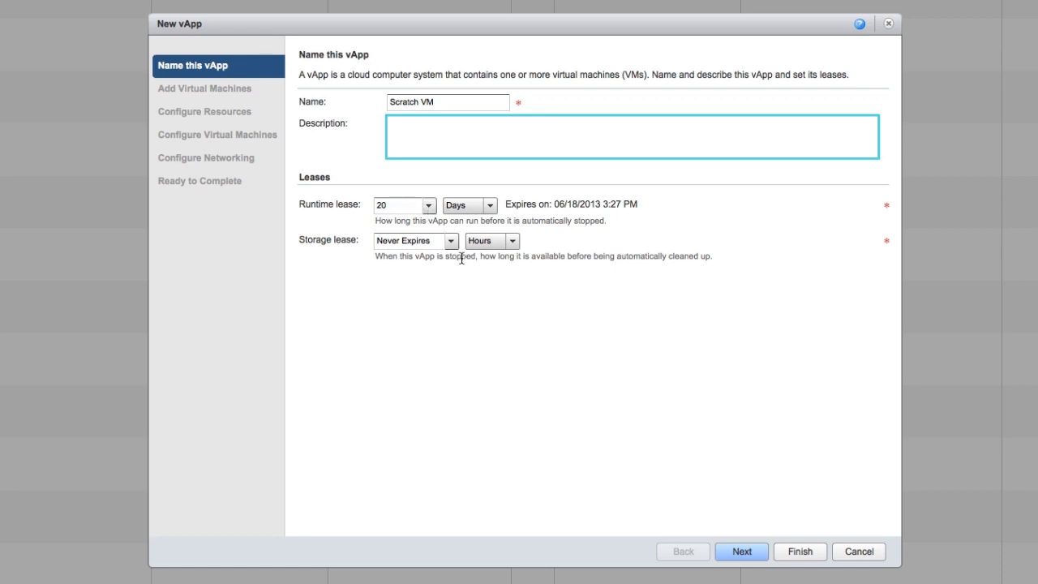
pyautogui.click(737, 553)
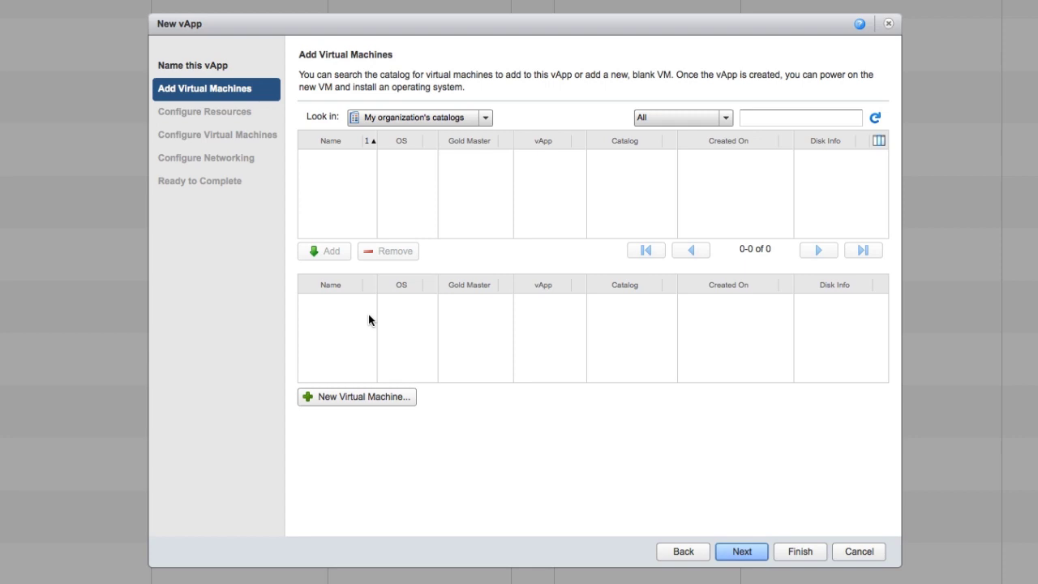
# Define a new virtual machine named ScratchVM with Microsoft Windows Server 2008 R2 (64-bit) as its operating system
pyautogui.click(350, 397)
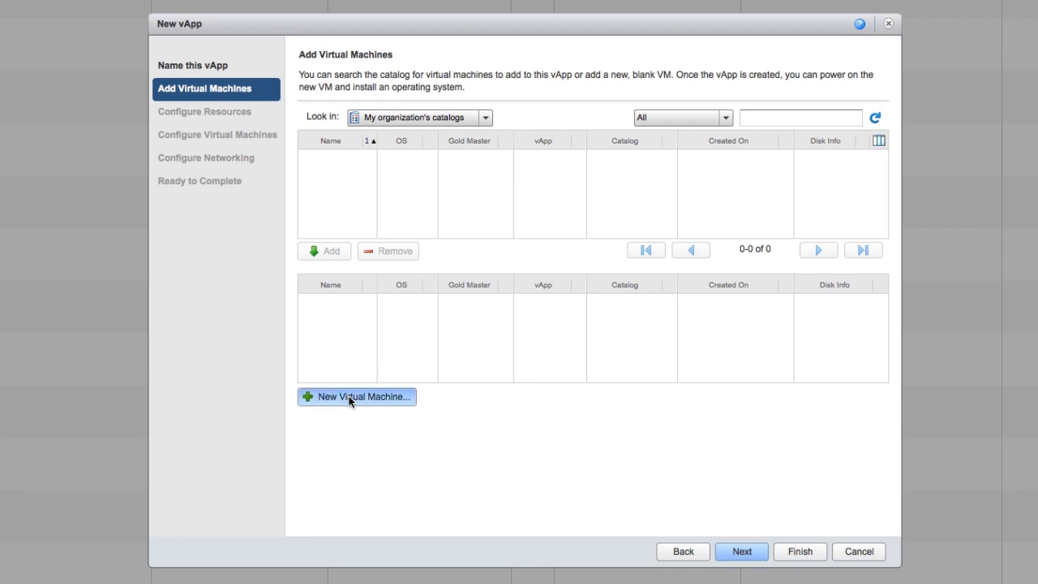
pyautogui.click(451, 87)
pyautogui.write('ScratchVM')
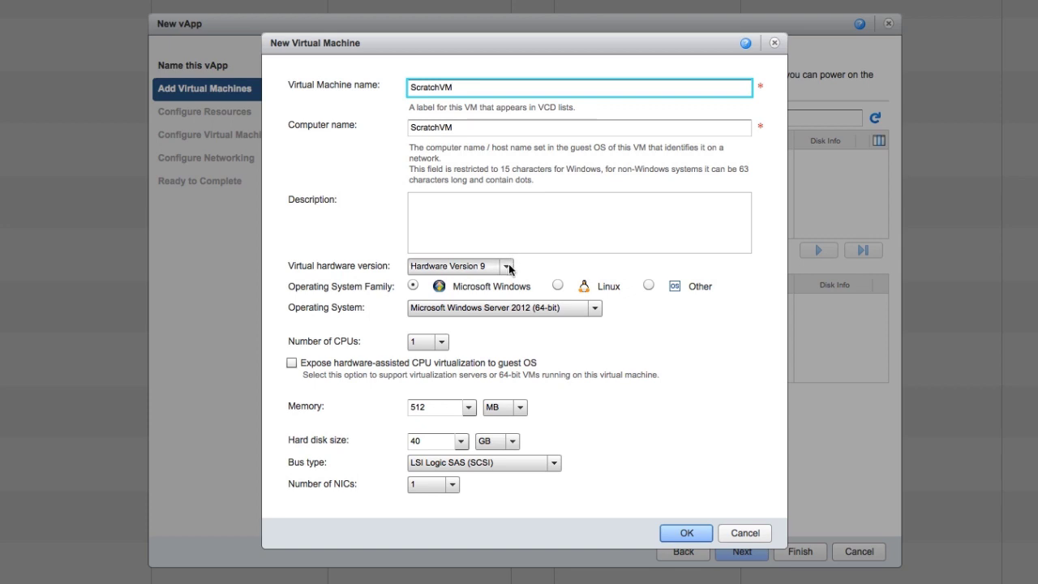
pyautogui.click(438, 288)
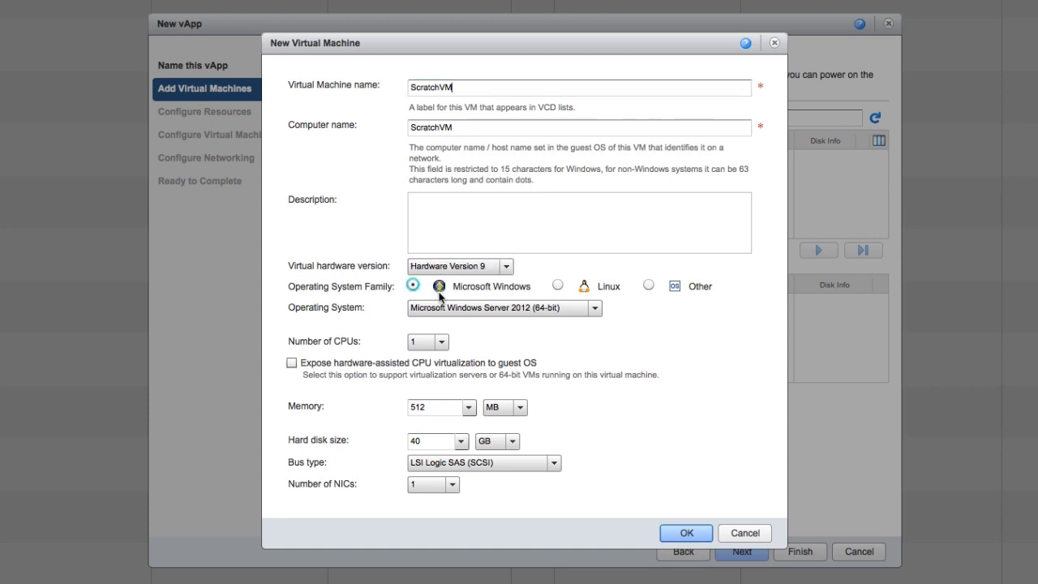
pyautogui.click(594, 310)
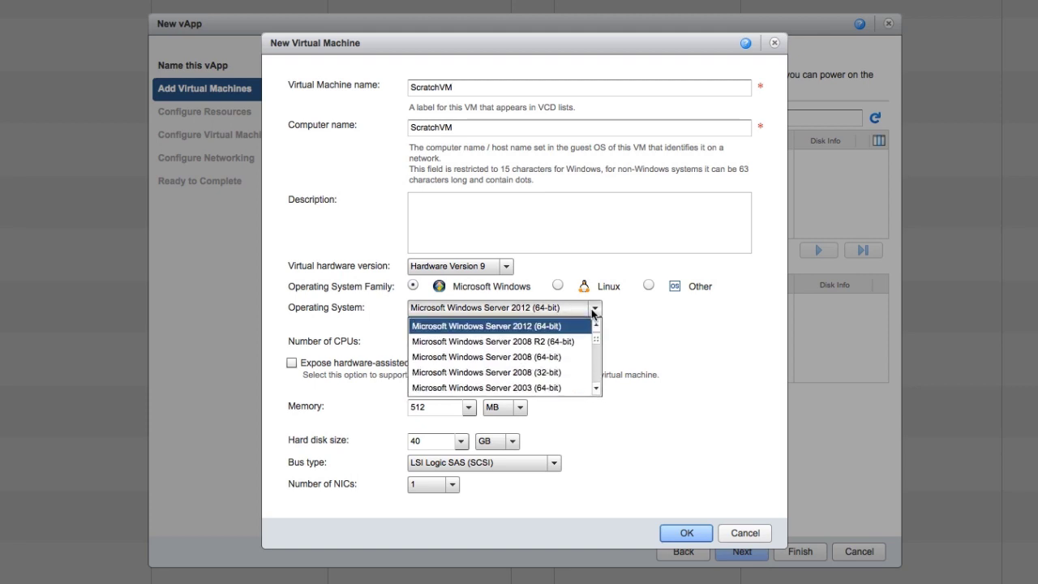
pyautogui.click(554, 341)
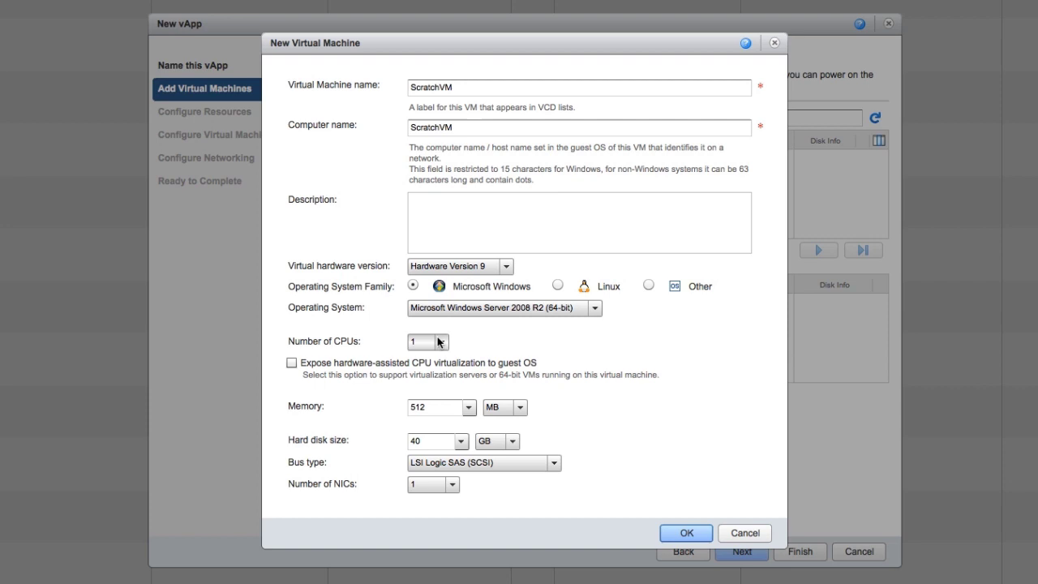
# Set the new virtual machine's memory to 4 GB and add the machine to the vApp
pyautogui.click(521, 409)
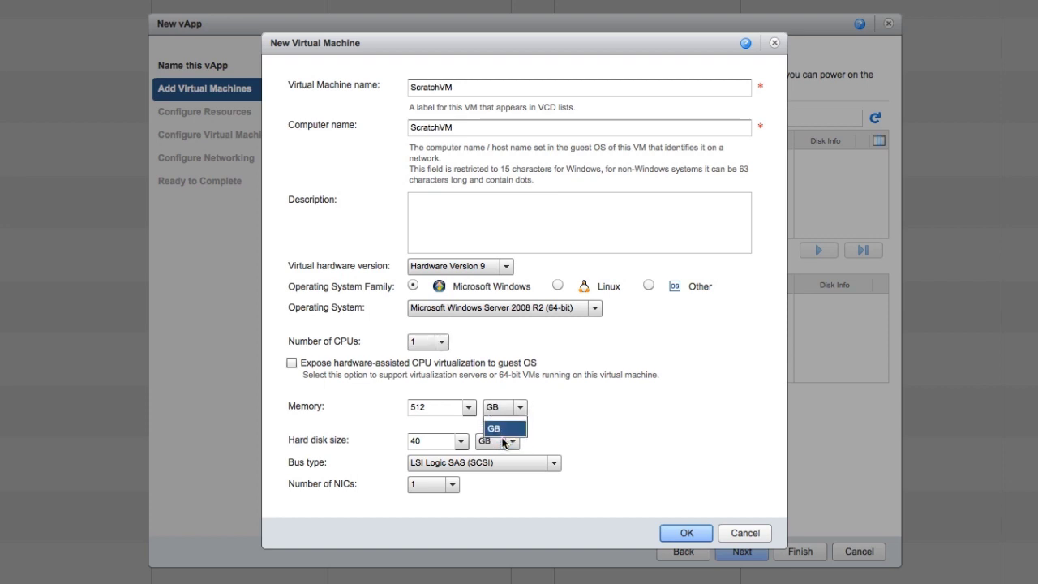
pyautogui.click(497, 441)
pyautogui.doubleClick(432, 407)
pyautogui.write('4')
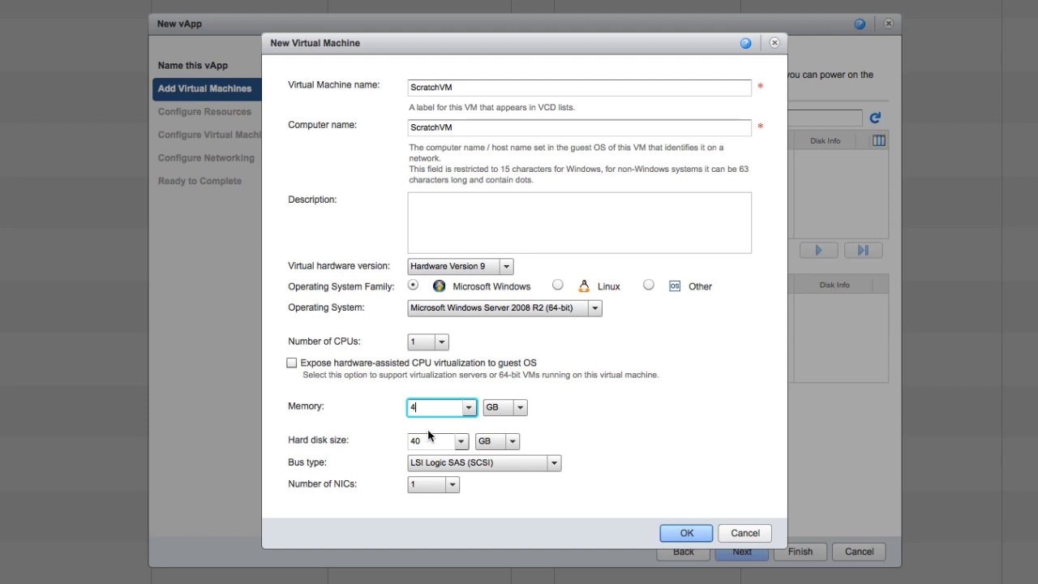
pyautogui.press('Tab')
pyautogui.click(428, 442)
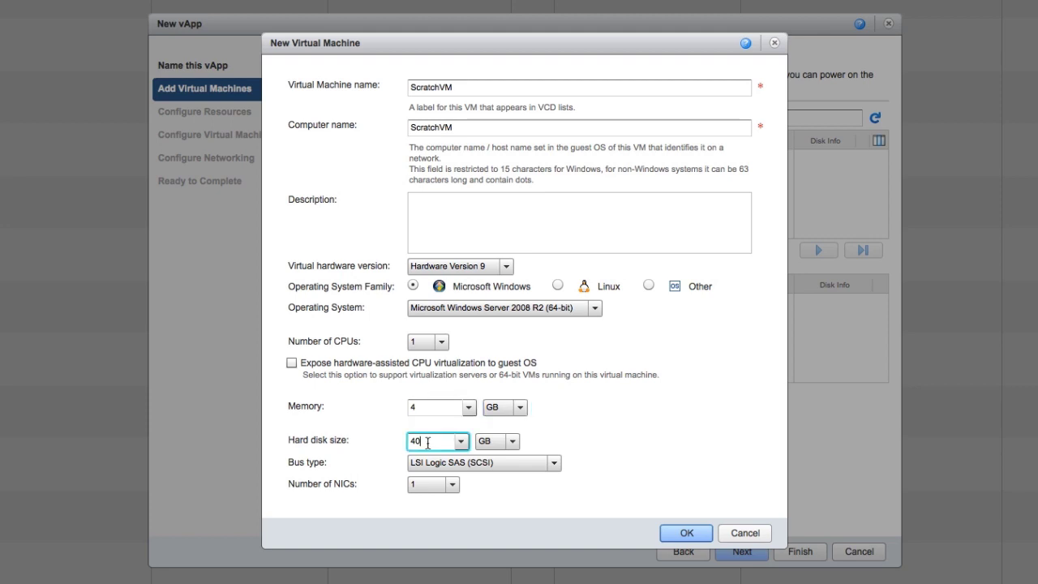
pyautogui.click(685, 533)
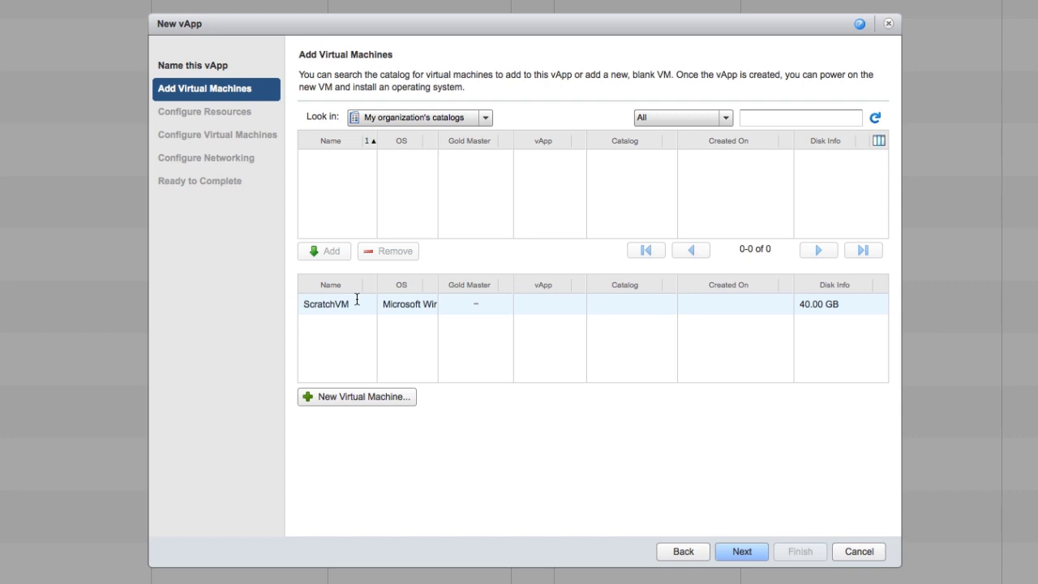
# Accept the Sharepoint virtual datacenter and the tenant-iscsi storage profile for ScratchVM in the resource configuration
pyautogui.click(740, 551)
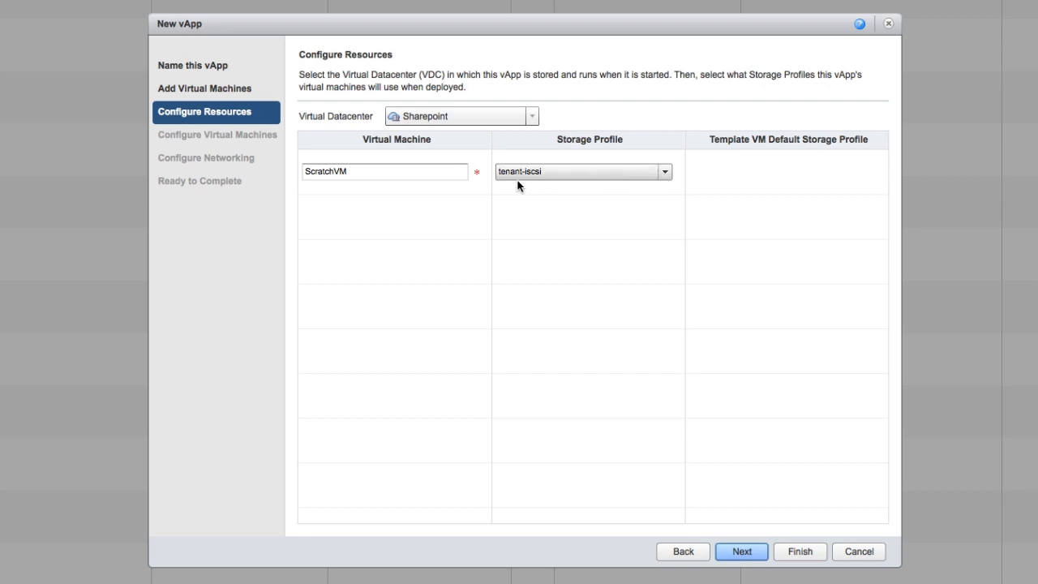
pyautogui.click(660, 174)
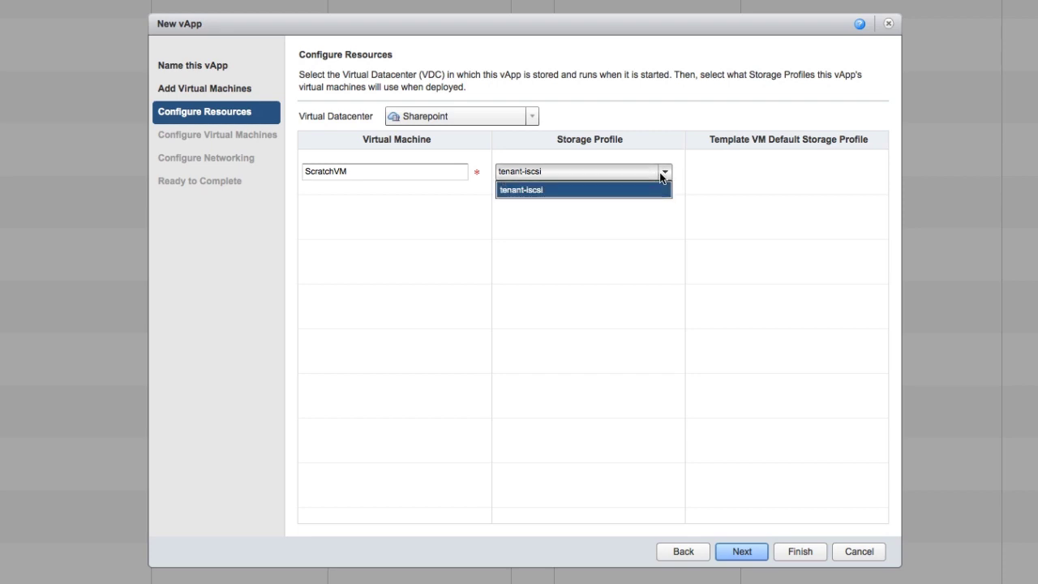
pyautogui.click(660, 172)
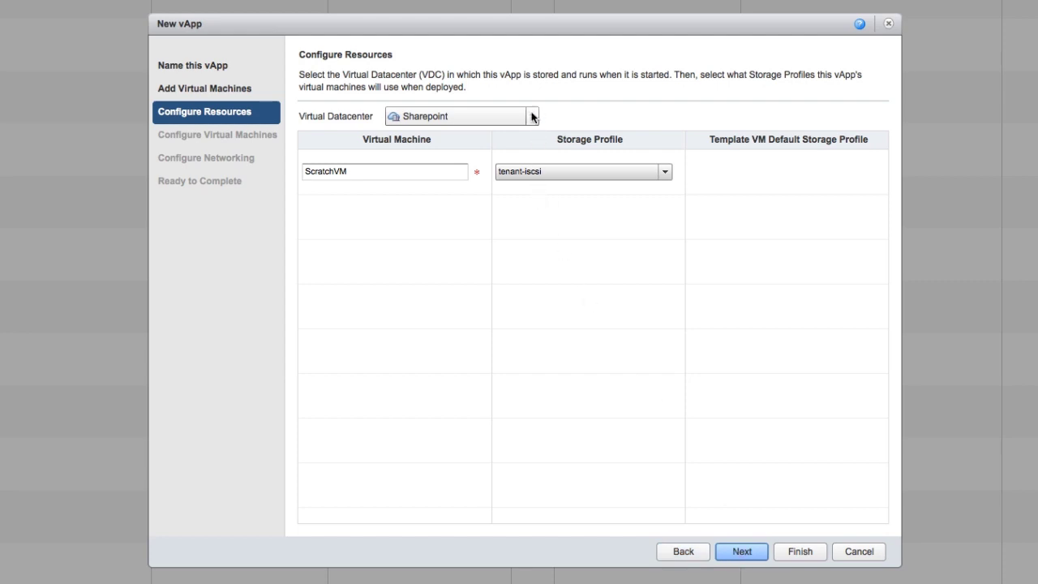
pyautogui.click(740, 555)
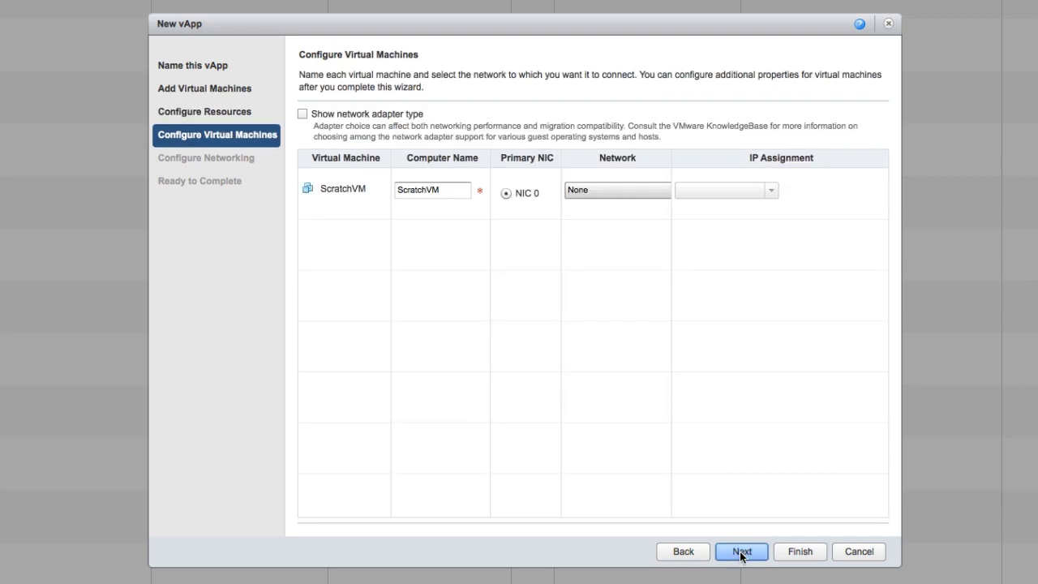
# Connect ScratchVM's NIC 0 to the Sharepoint-default-isolated network with DHCP as the IP assignment
pyautogui.click(604, 193)
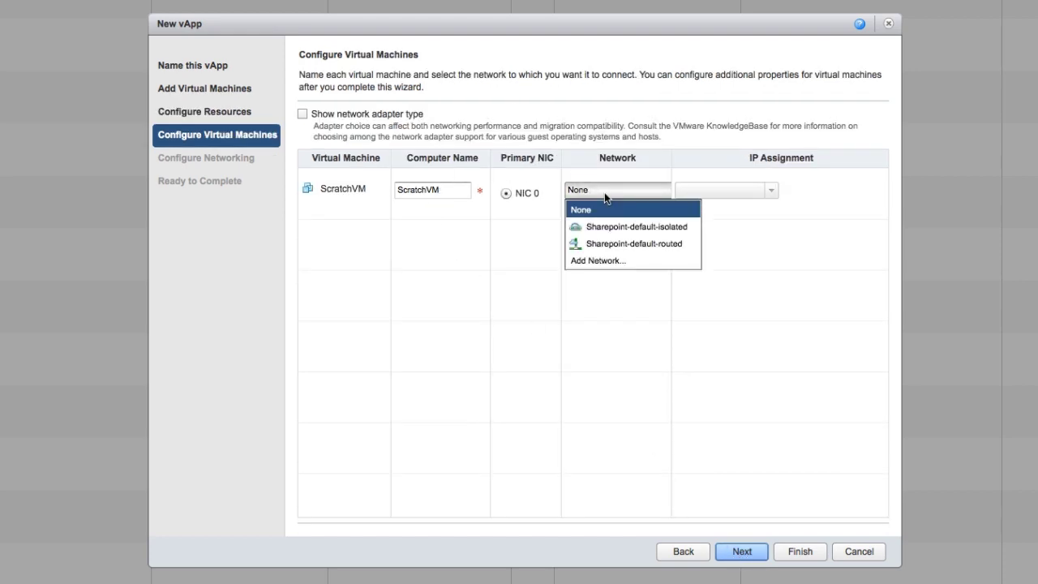
pyautogui.click(622, 229)
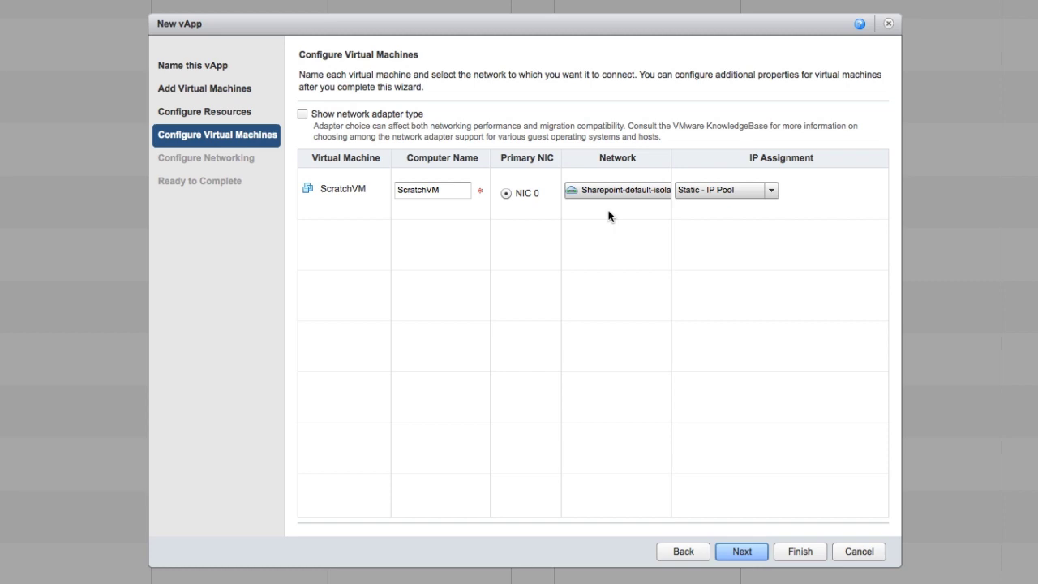
pyautogui.click(768, 193)
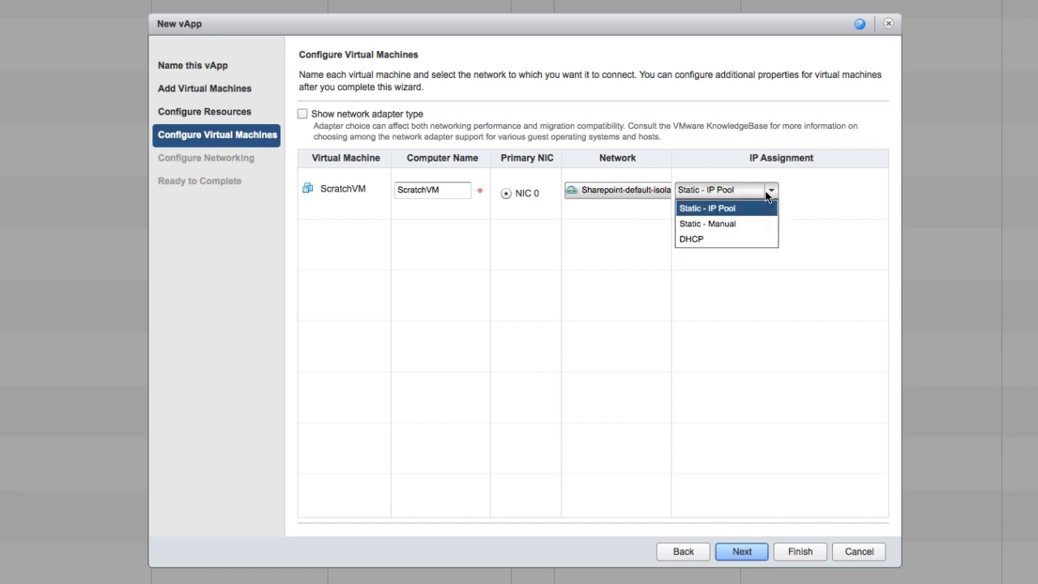
pyautogui.click(719, 239)
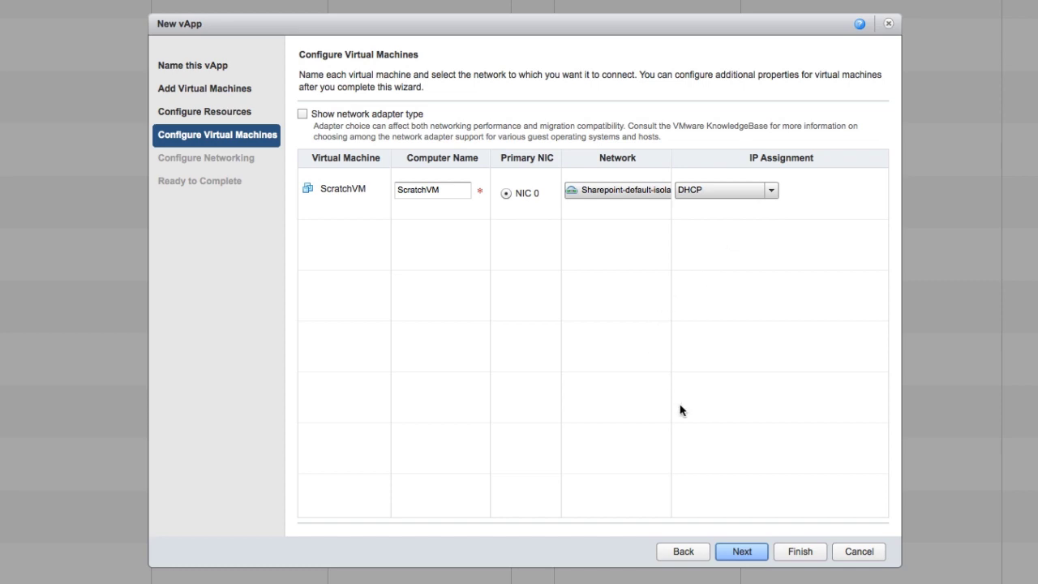
# Accept the default vApp networking configuration and finish creating the vApp
pyautogui.click(744, 555)
pyautogui.click(744, 553)
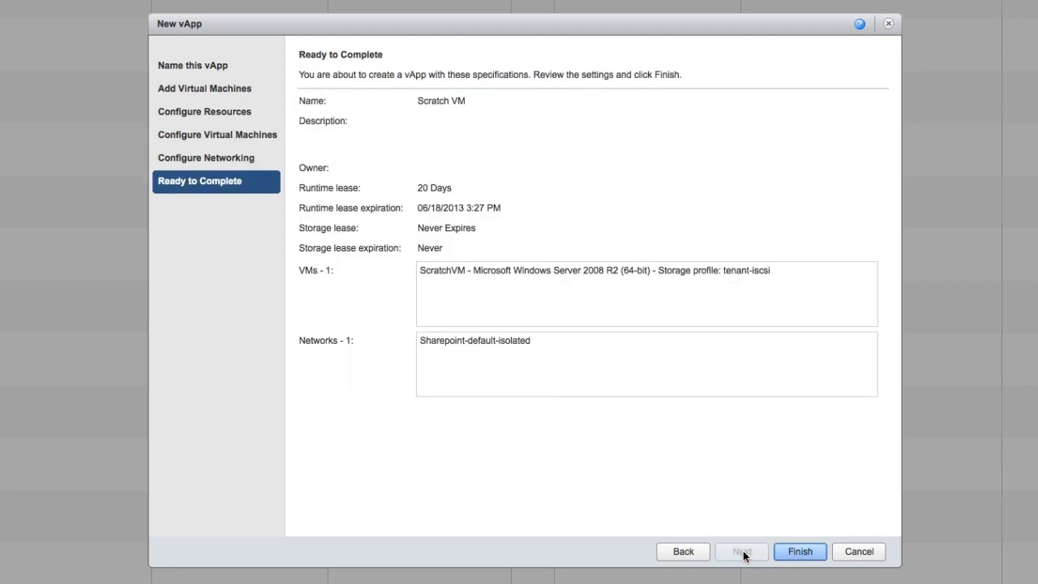
pyautogui.click(797, 552)
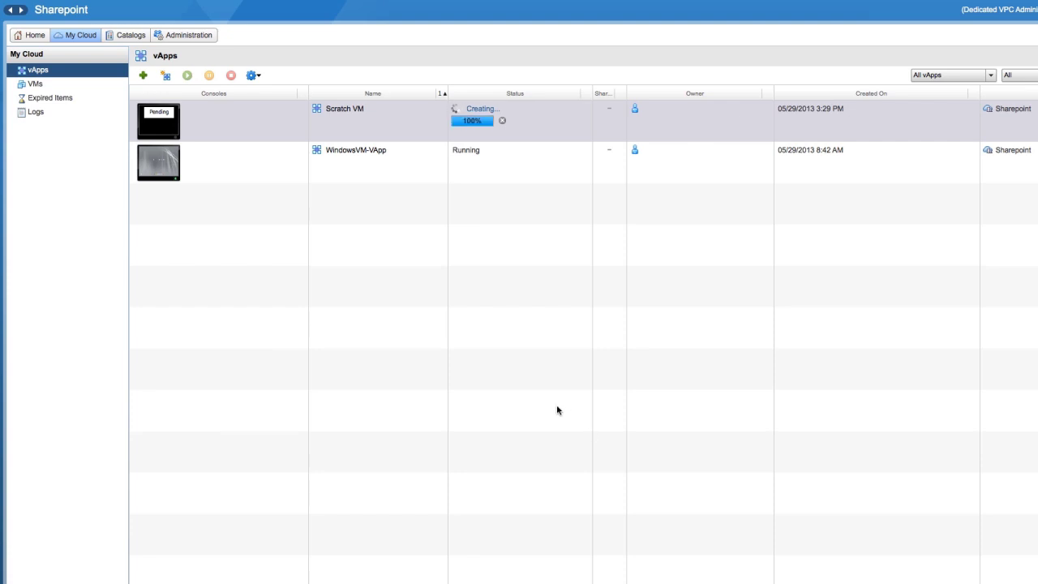
# Start the Scratch VM vApp from the vApps list
pyautogui.click(336, 120)
pyautogui.rightClick(337, 123)
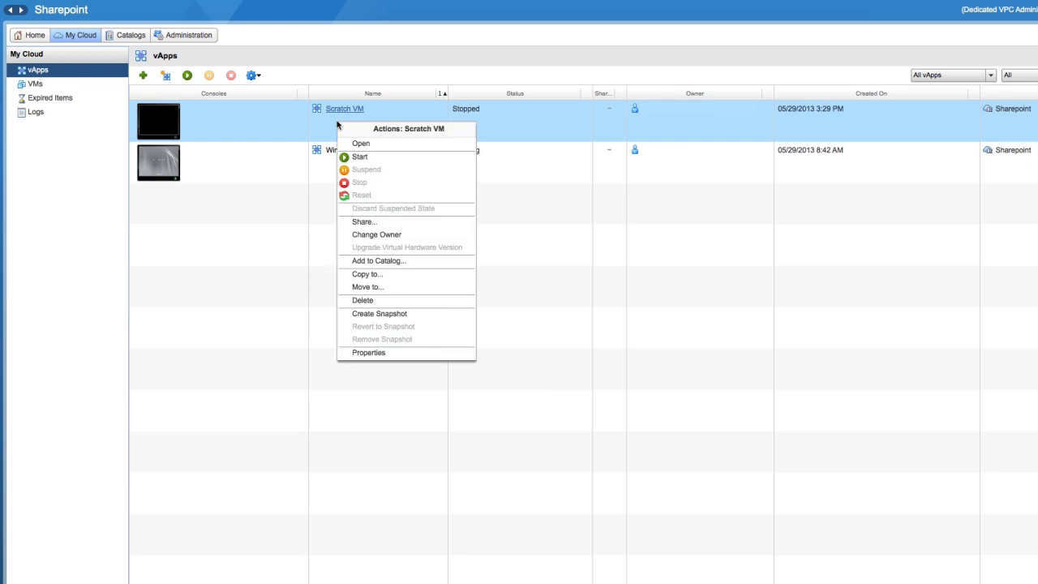
pyautogui.click(361, 157)
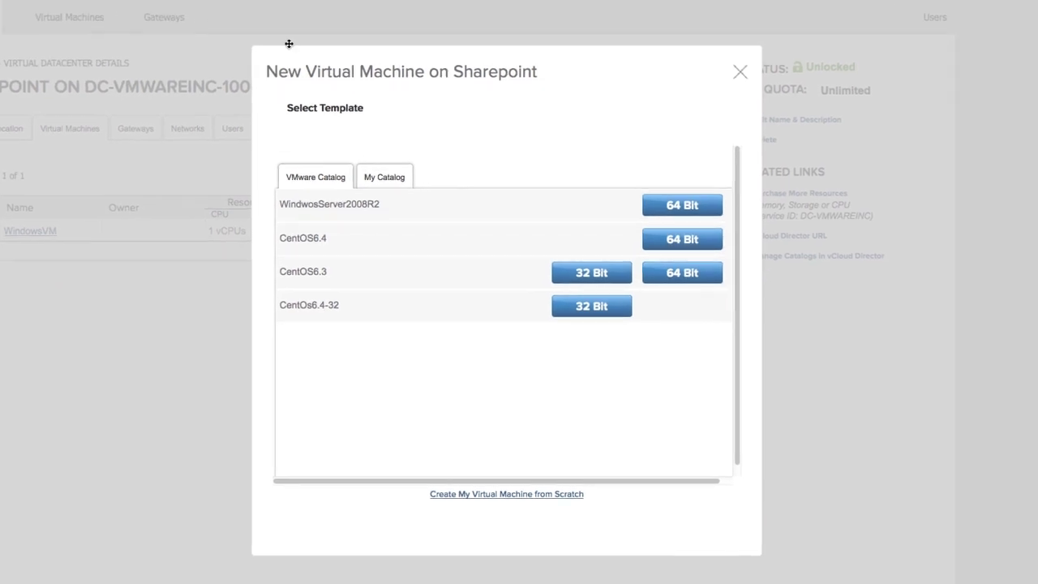
# Switch back to the datacenter portal, dismiss the template selection and review ScratchVM's available actions in the Sharepoint datacenter
pyautogui.click(739, 72)
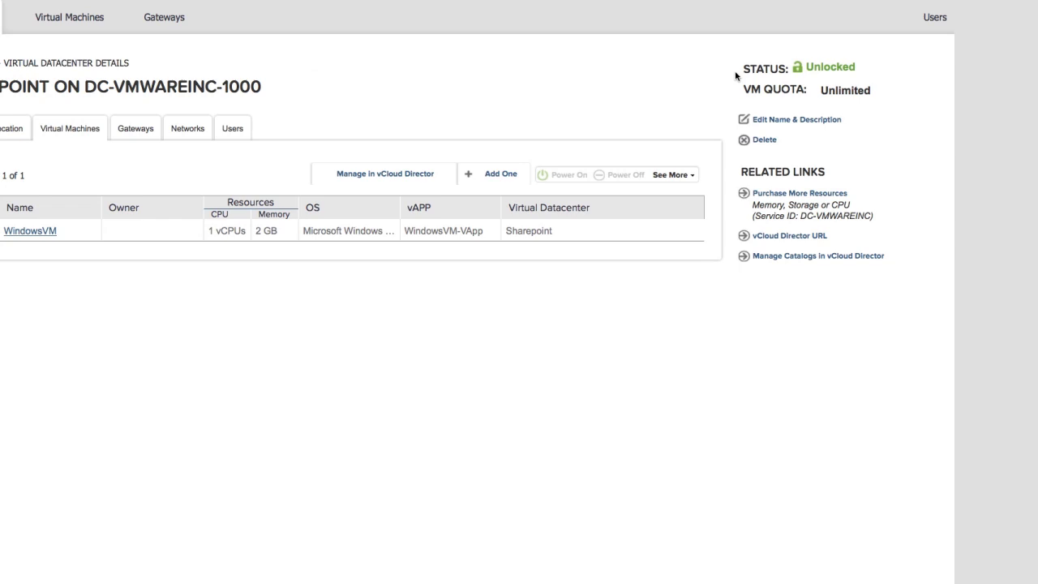
pyautogui.click(64, 33)
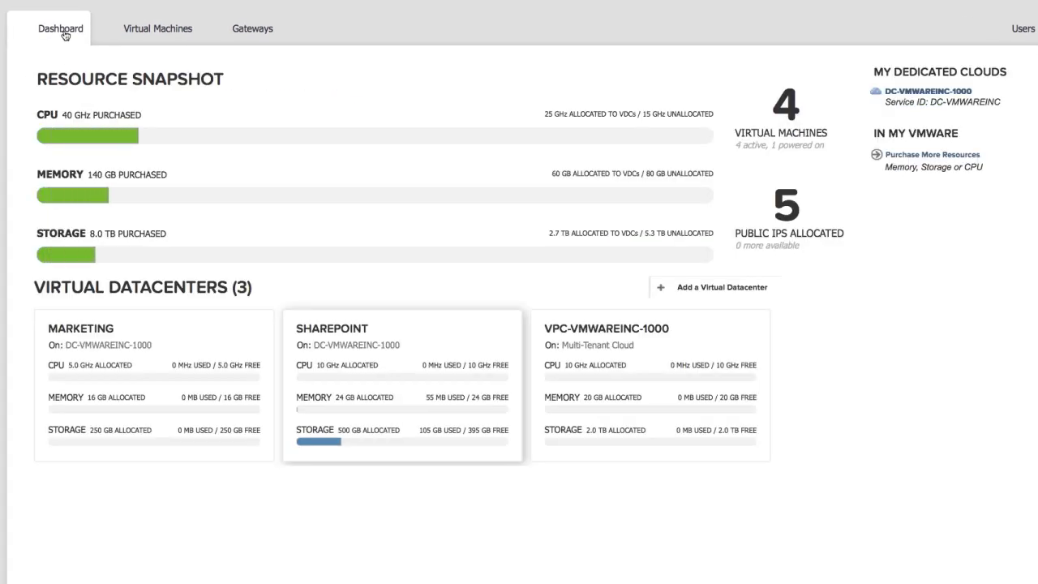
pyautogui.click(418, 334)
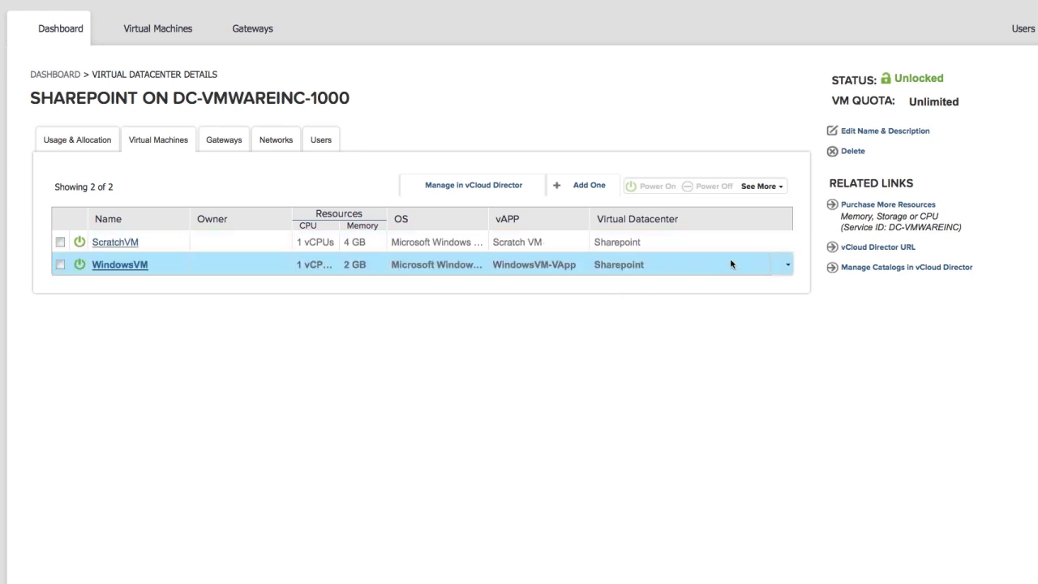
pyautogui.click(784, 244)
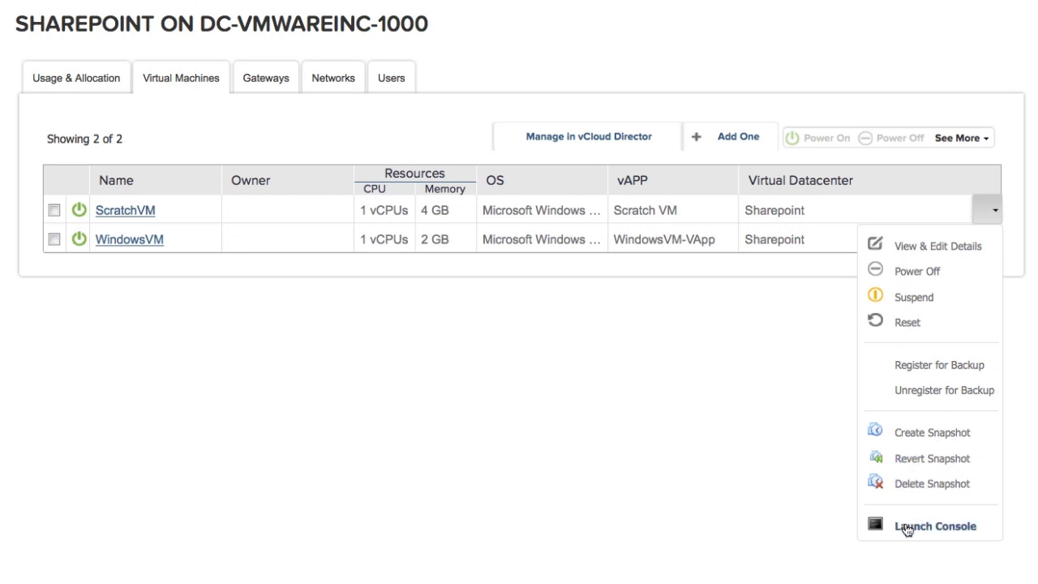
pyautogui.click(523, 342)
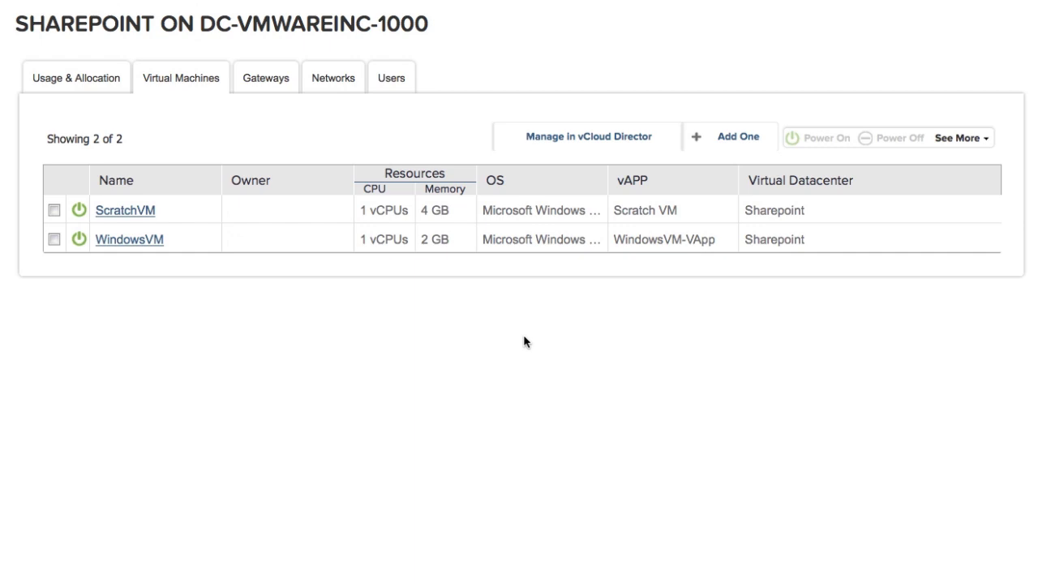